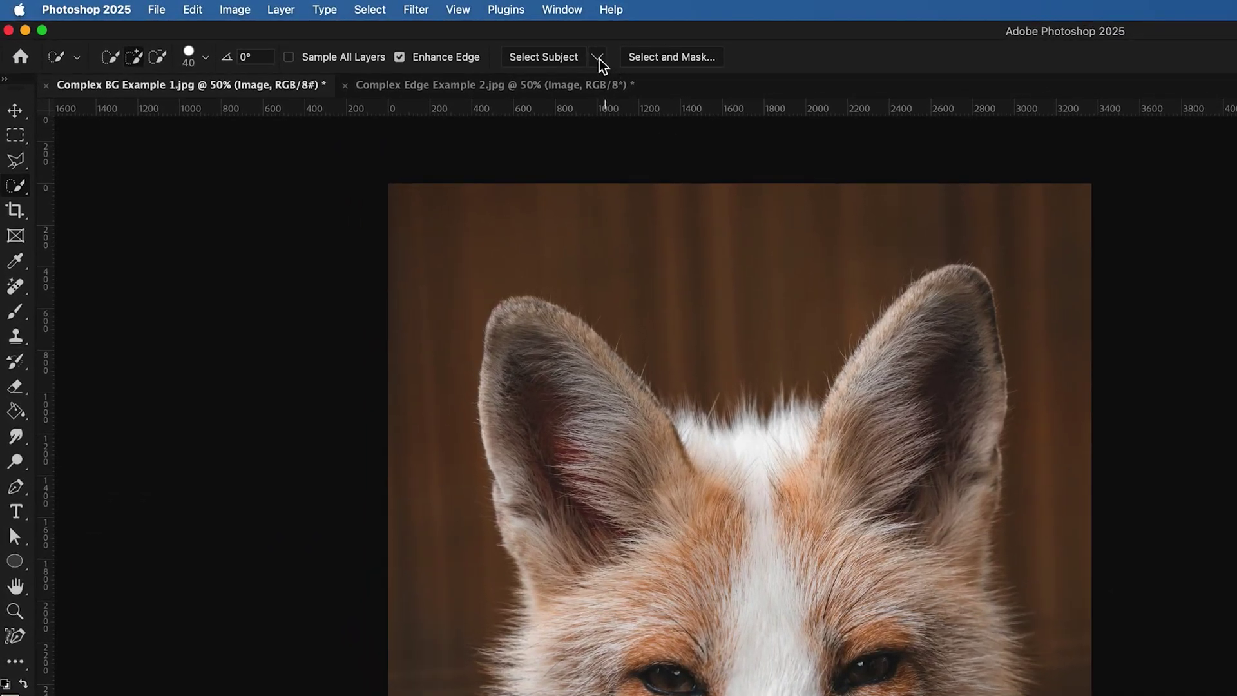
- Select the fox with Cloud-mode Select Subject and add a layer mask hiding the brown background
{"action": "left_click", "coordinate": [598, 57]}
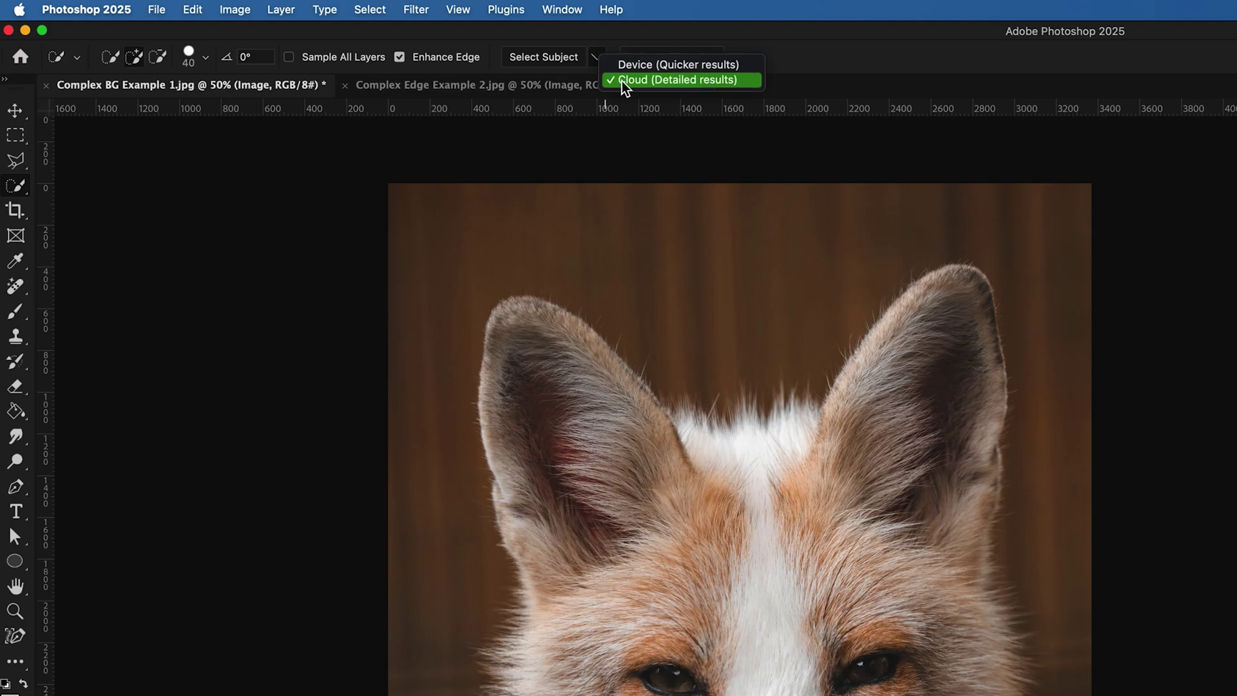
{"action": "left_click", "coordinate": [666, 80]}
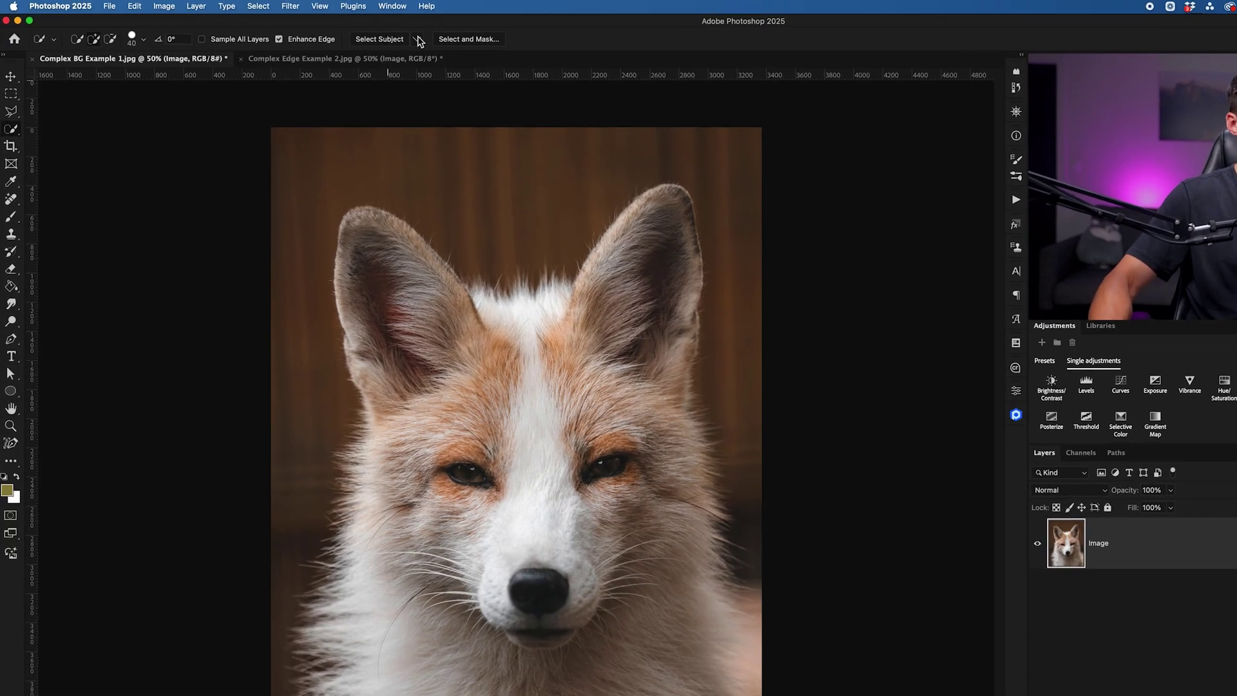
{"action": "left_click", "coordinate": [347, 31]}
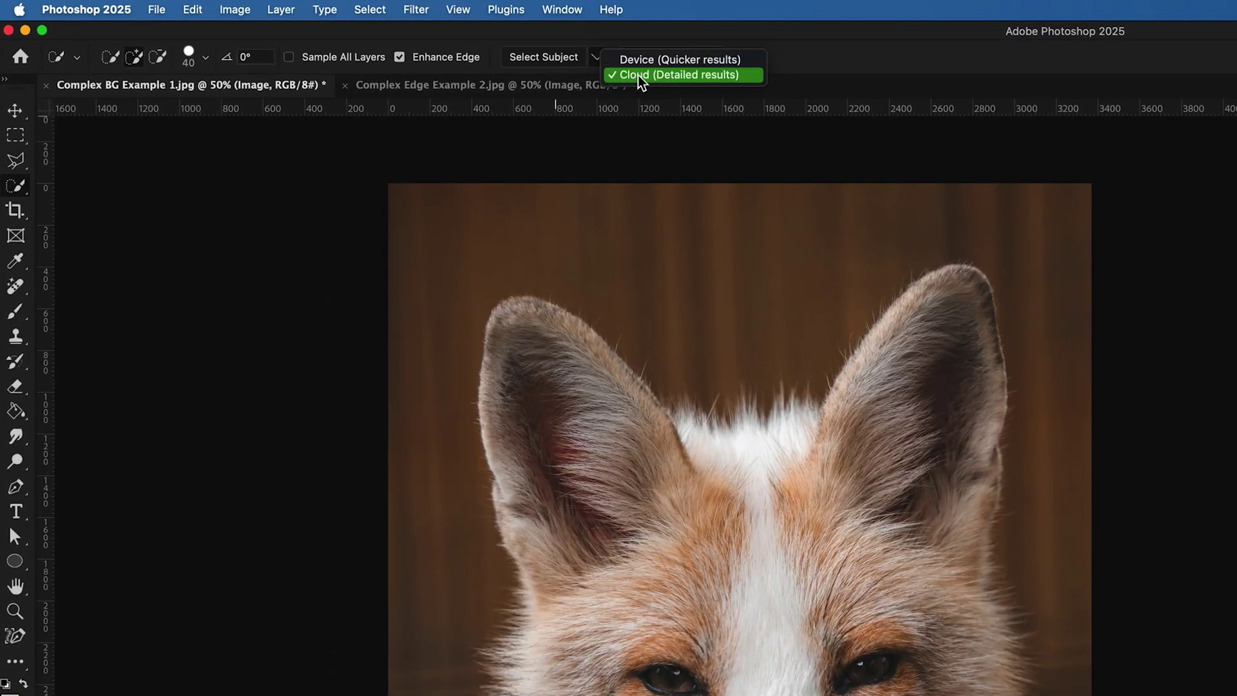
{"action": "left_click", "coordinate": [538, 64]}
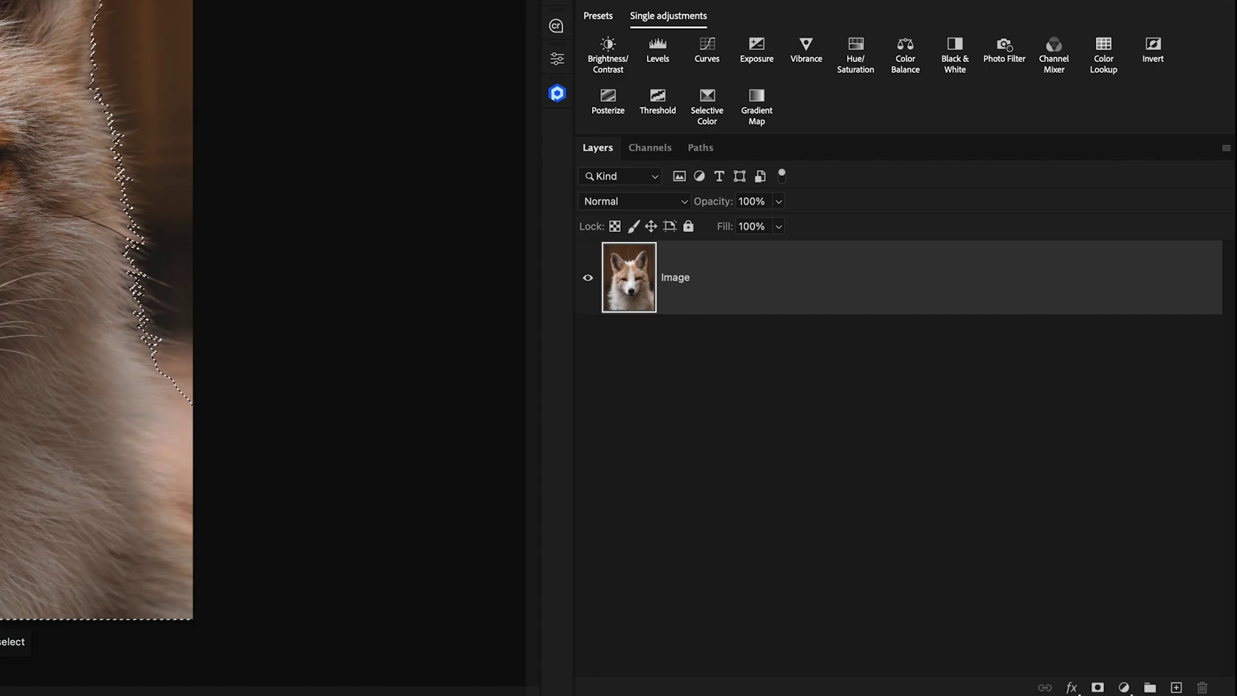
{"action": "left_click", "coordinate": [1097, 687]}
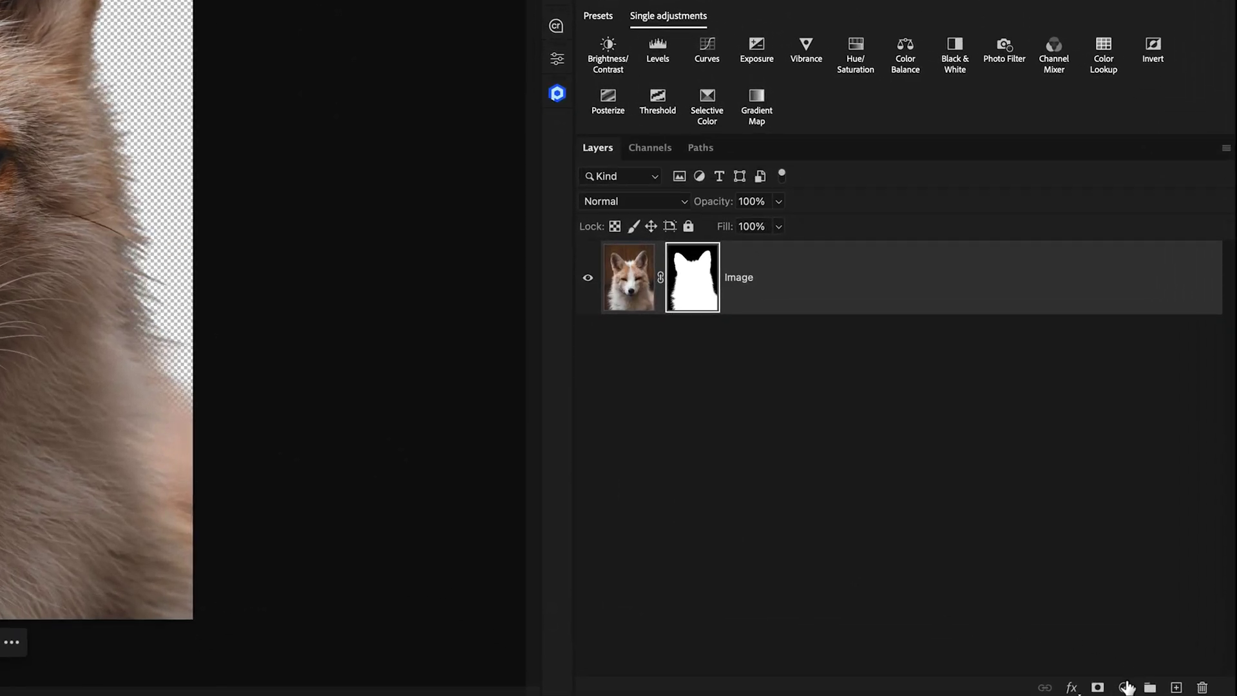
- Add a Solid Color fill layer and move Color Fill 1 below the fox Image layer
{"action": "left_click", "coordinate": [1127, 688]}
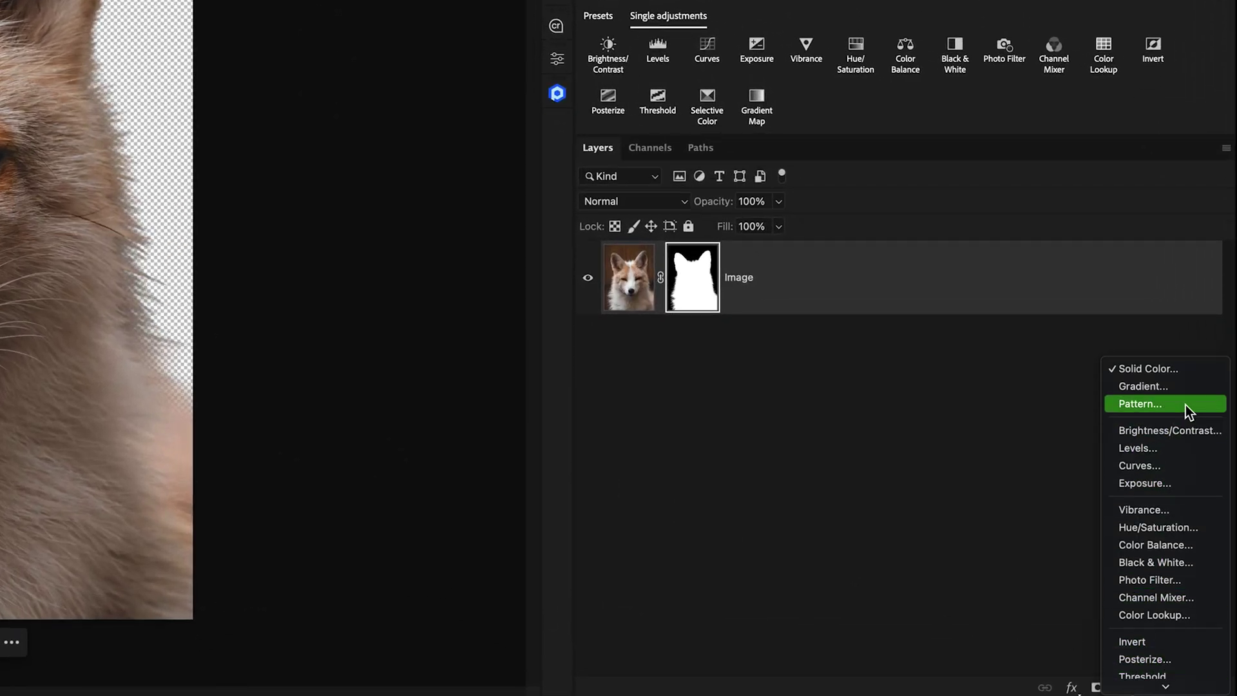
{"action": "left_click", "coordinate": [1181, 374]}
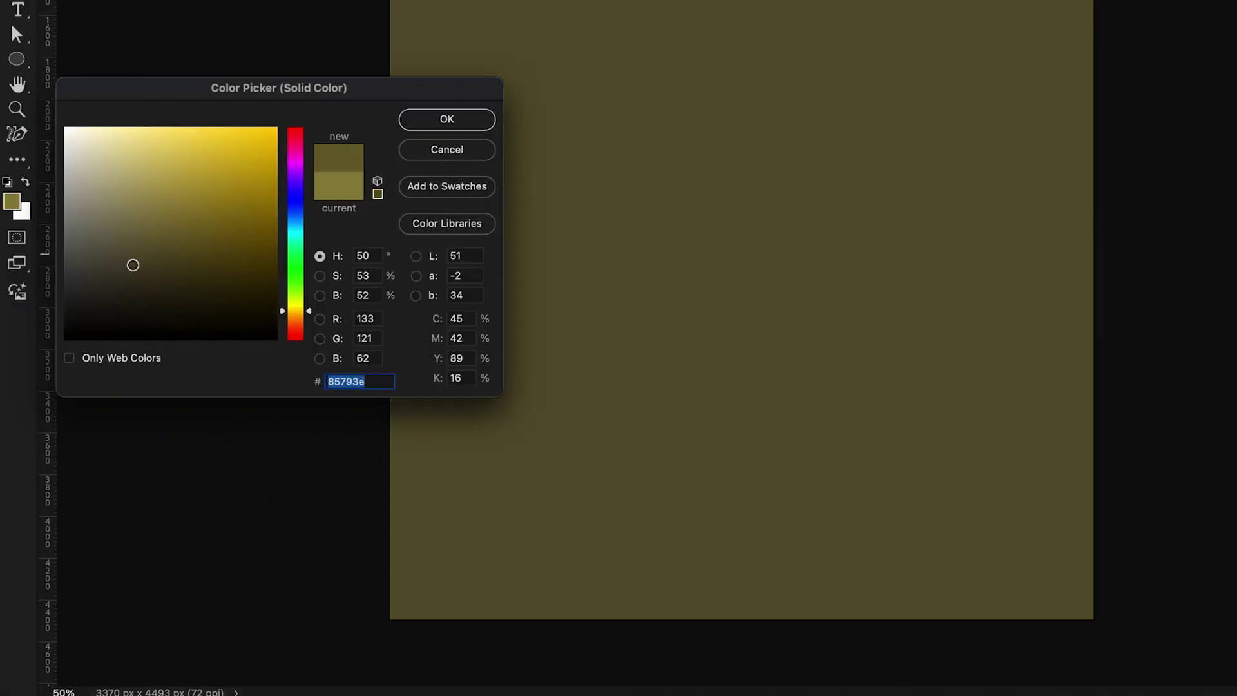
{"action": "left_click_drag", "start_coordinate": [133, 264], "coordinate": [57, 313]}
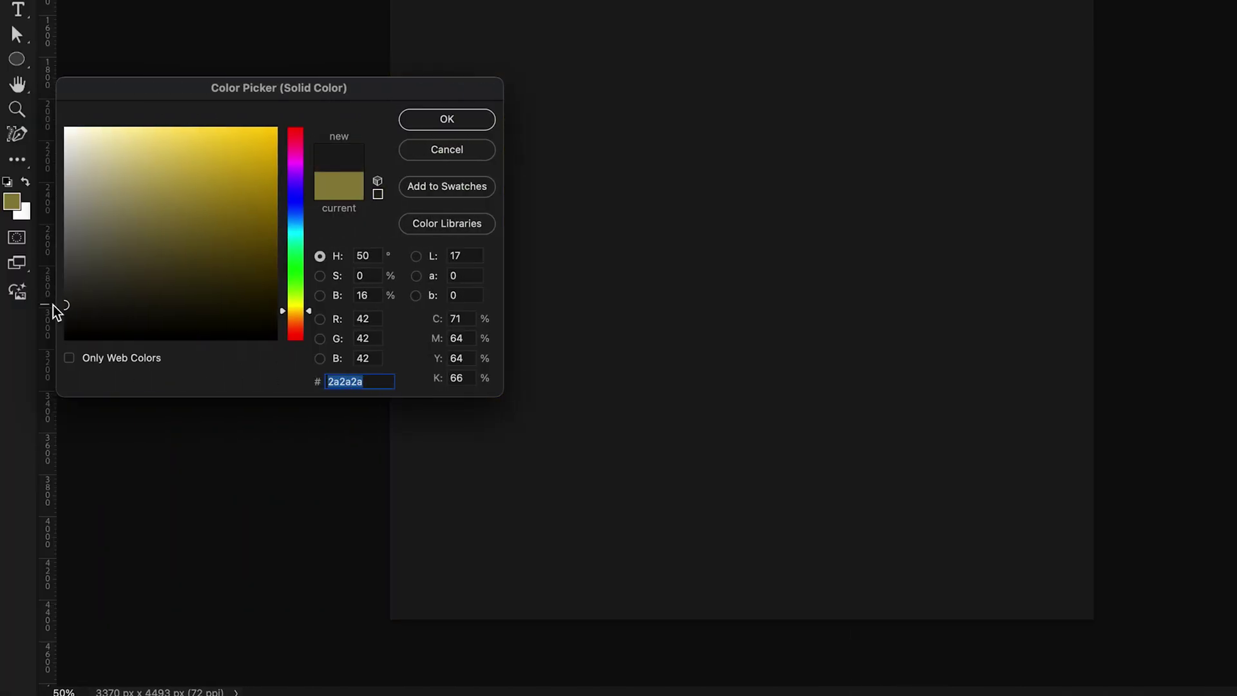
{"action": "left_click", "coordinate": [458, 121]}
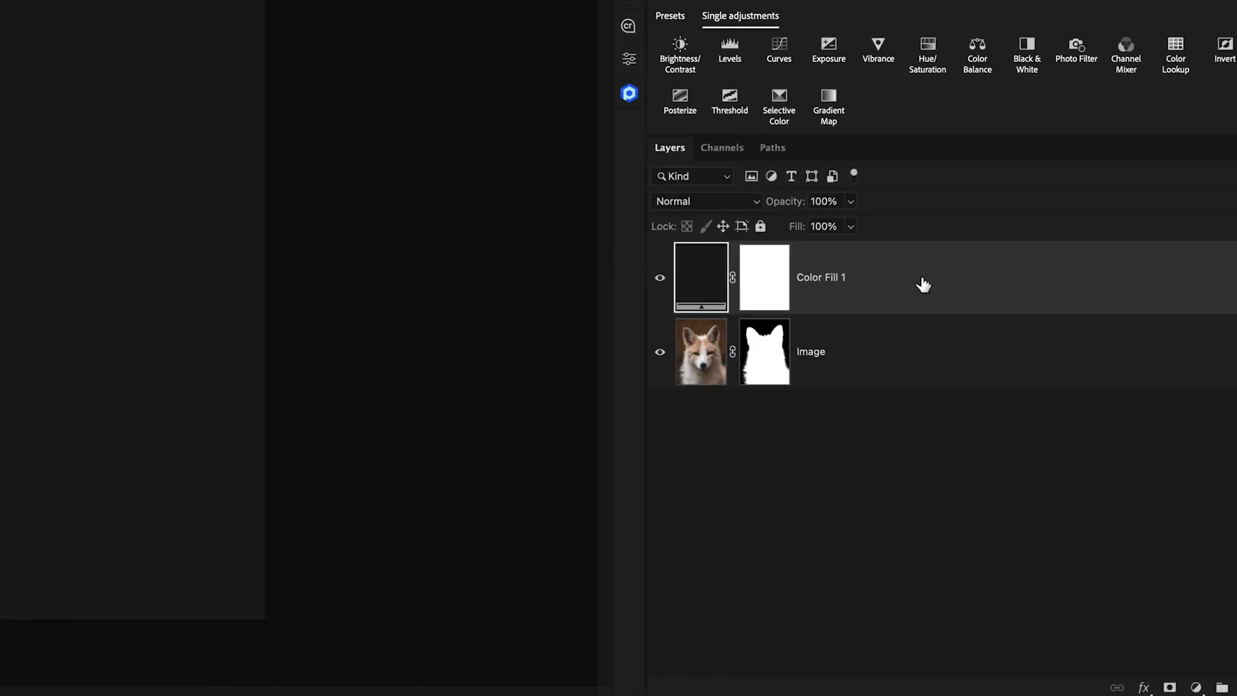
{"action": "left_click_drag", "start_coordinate": [919, 282], "coordinate": [842, 384]}
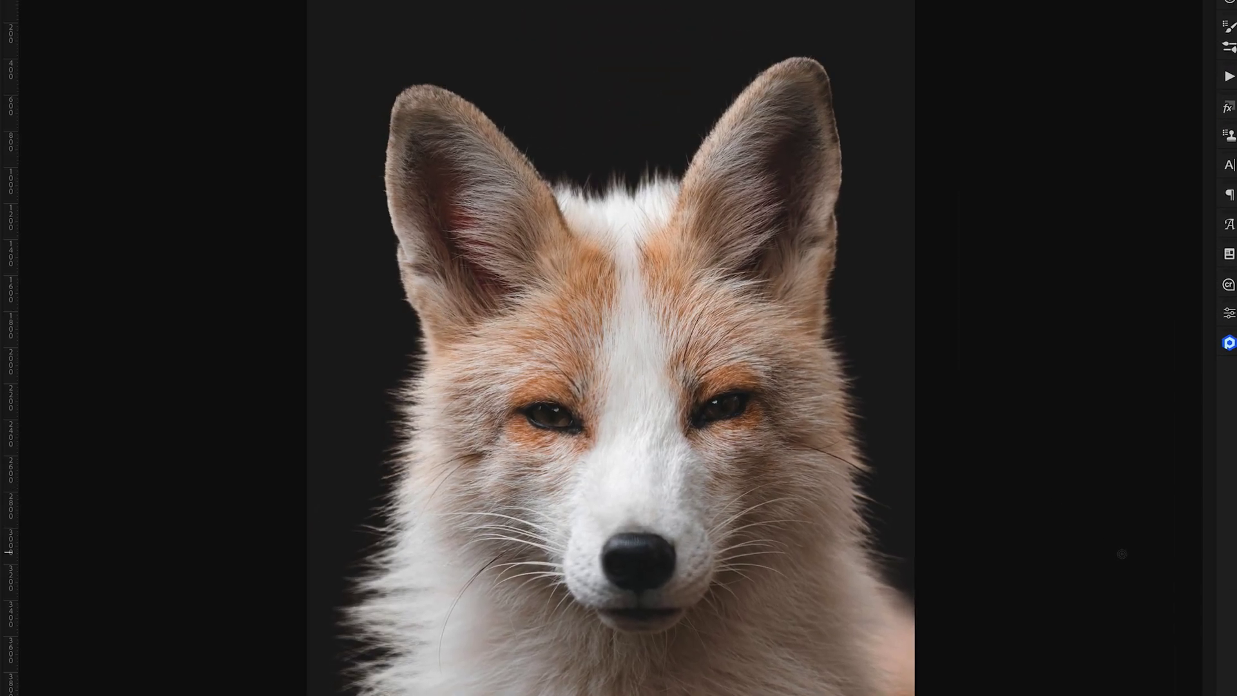
- Recolor the fill to near-white gray ededed, then bring up the Complex Edge Example 2.jpg document
{"action": "double_click", "coordinate": [1018, 561]}
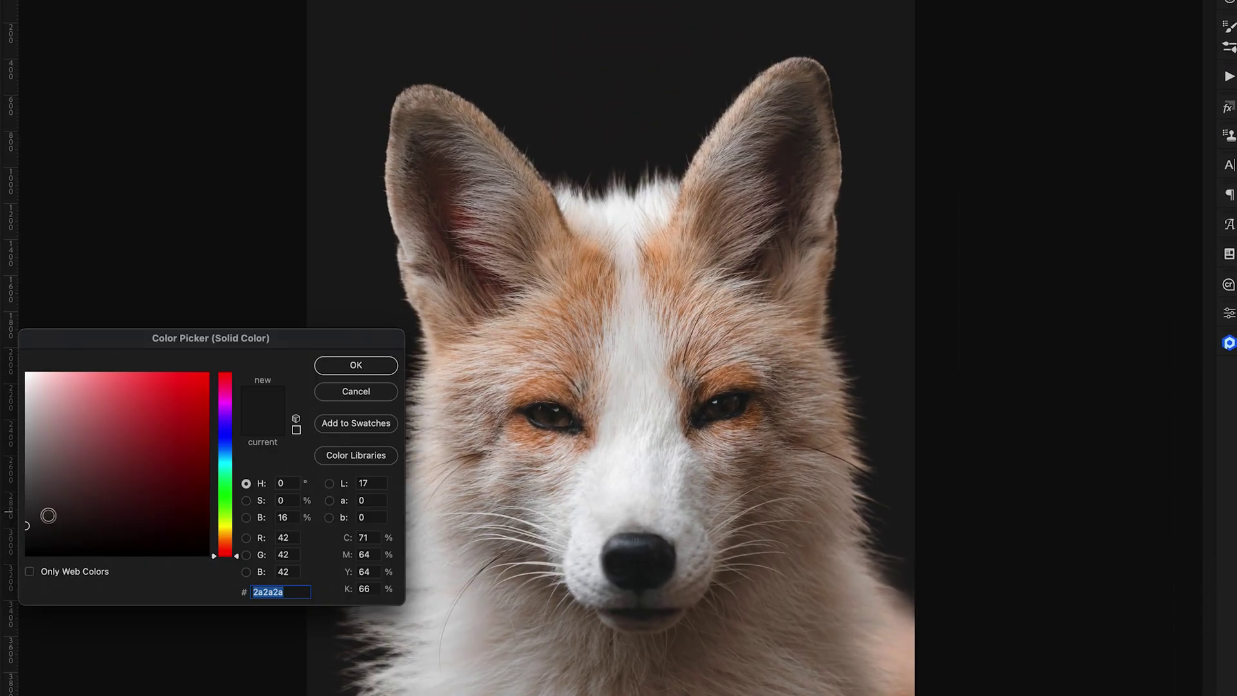
{"action": "left_click_drag", "start_coordinate": [48, 515], "coordinate": [11, 386]}
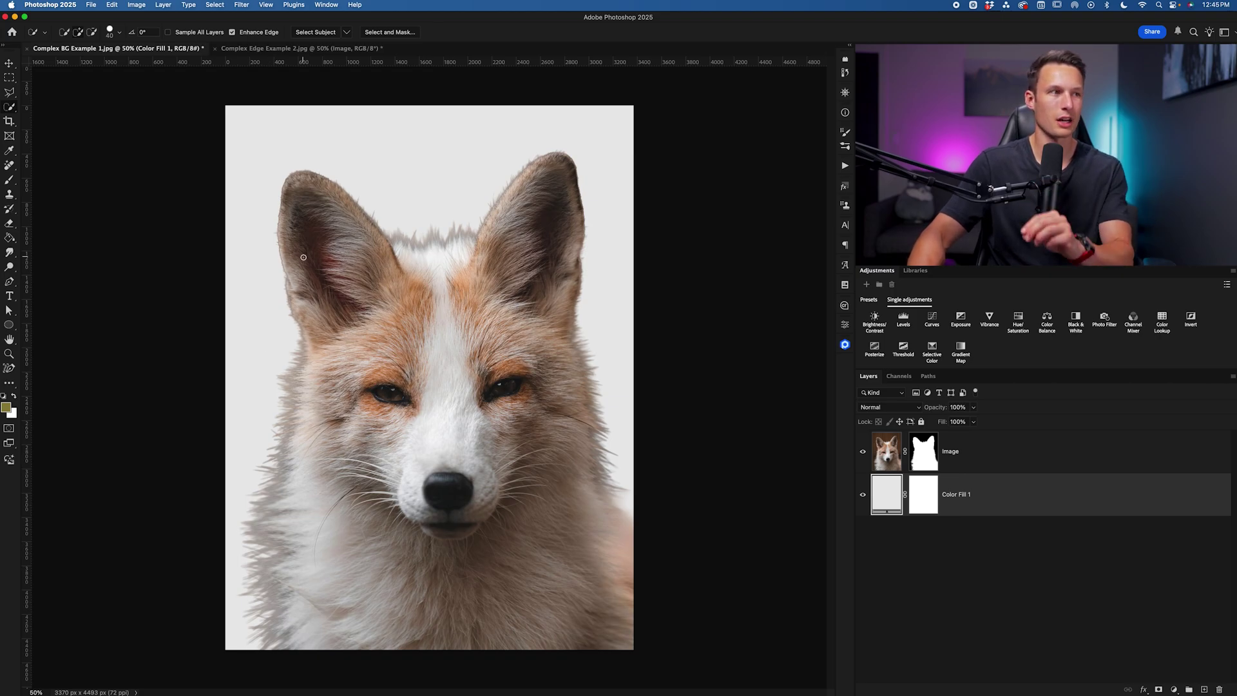
{"action": "left_click", "coordinate": [279, 50]}
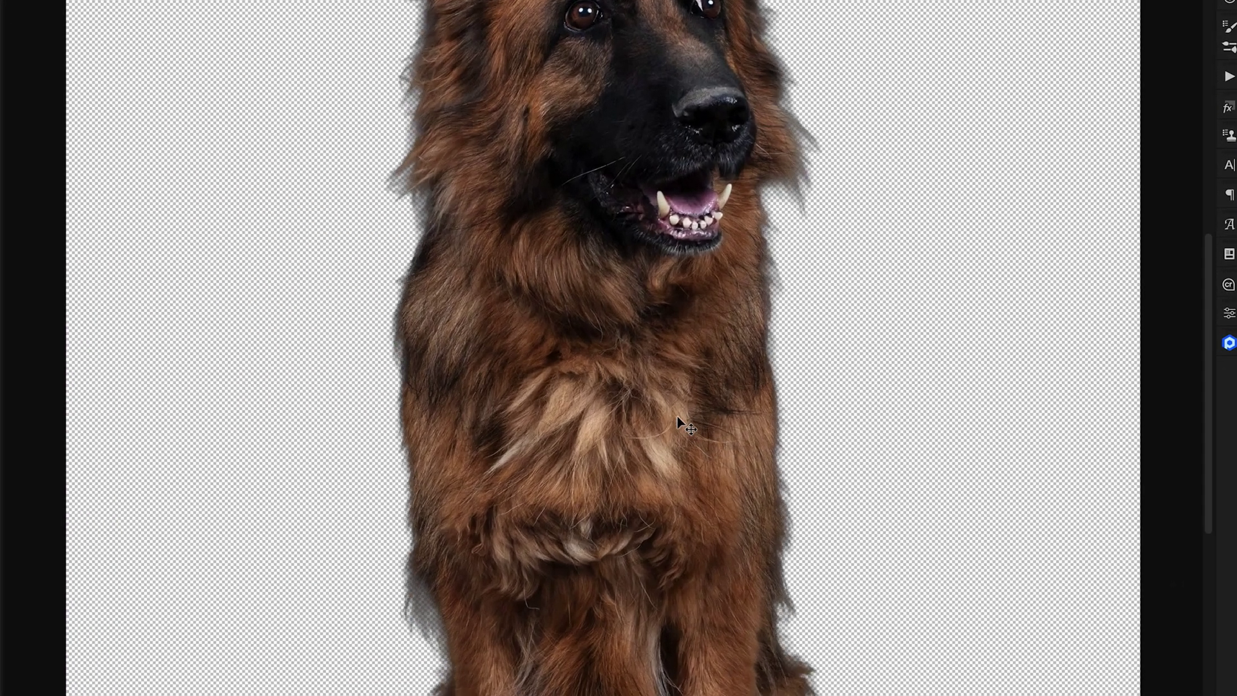
- Target the dog layer's mask in Complex Edge Example 2.jpg for editing
{"action": "scroll", "coordinate": [808, 574], "scroll_direction": "up", "scroll_amount": 2}
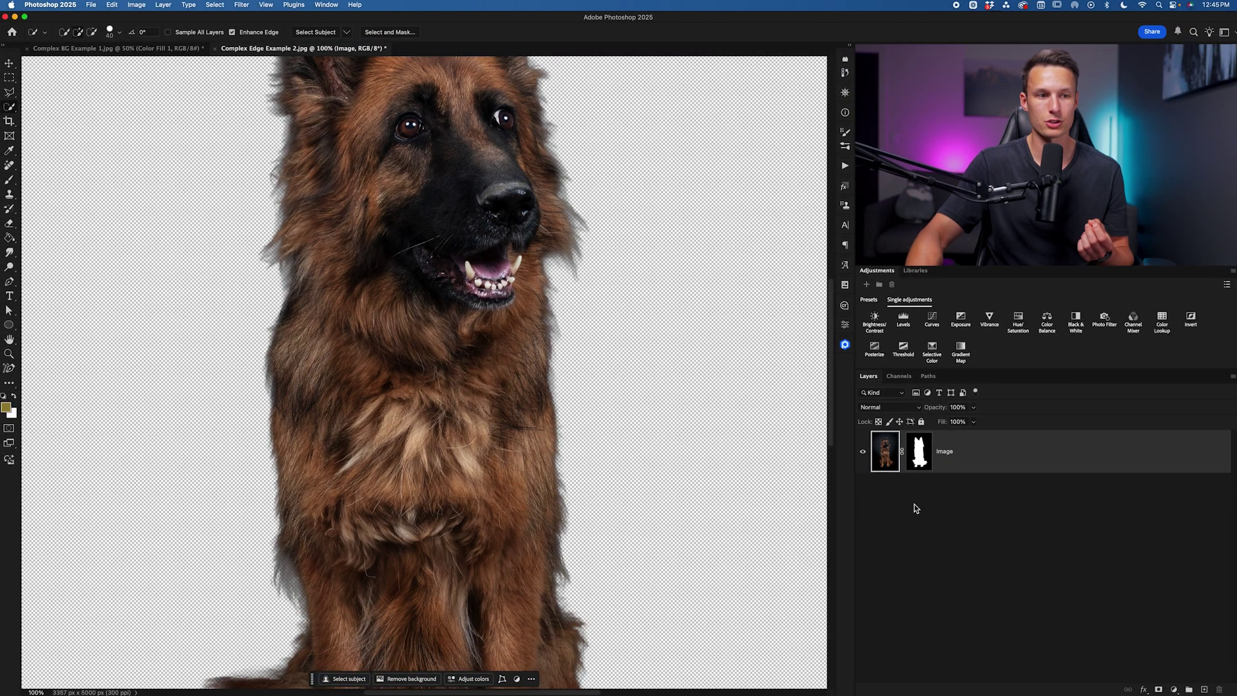
{"action": "left_click", "coordinate": [919, 459]}
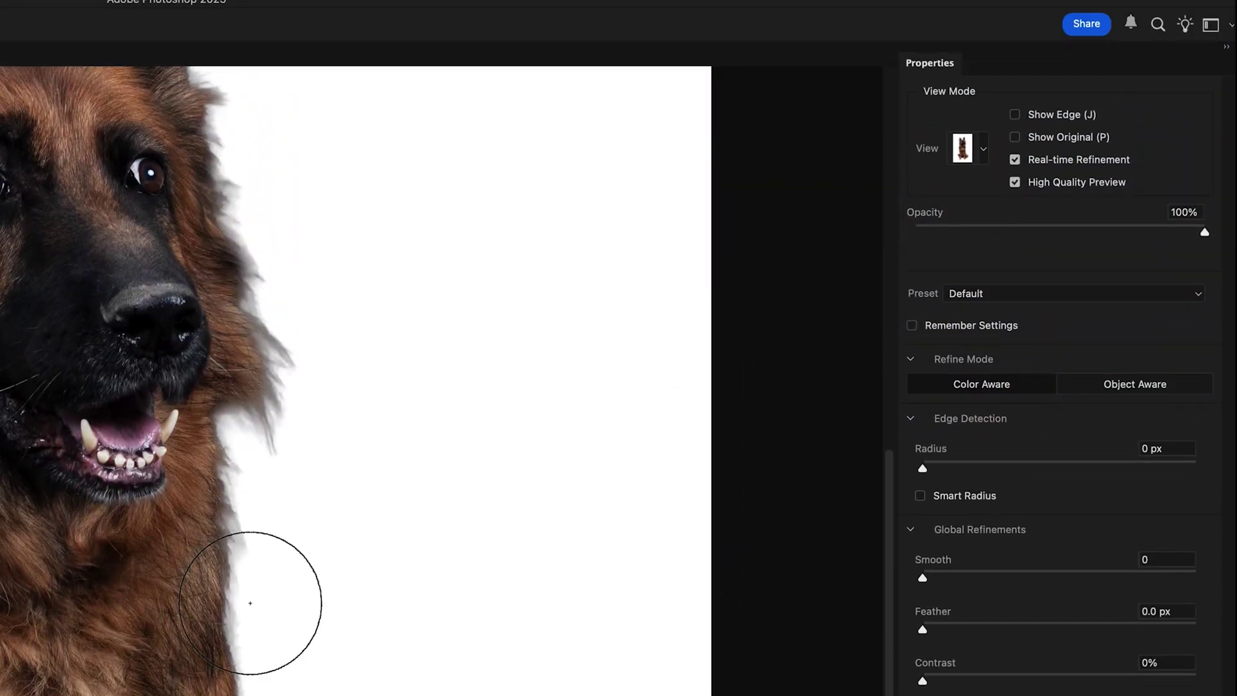
- Preview the dog on solid white at 100% View Opacity and shrink the Refine Edge Brush
{"action": "left_click", "coordinate": [978, 161]}
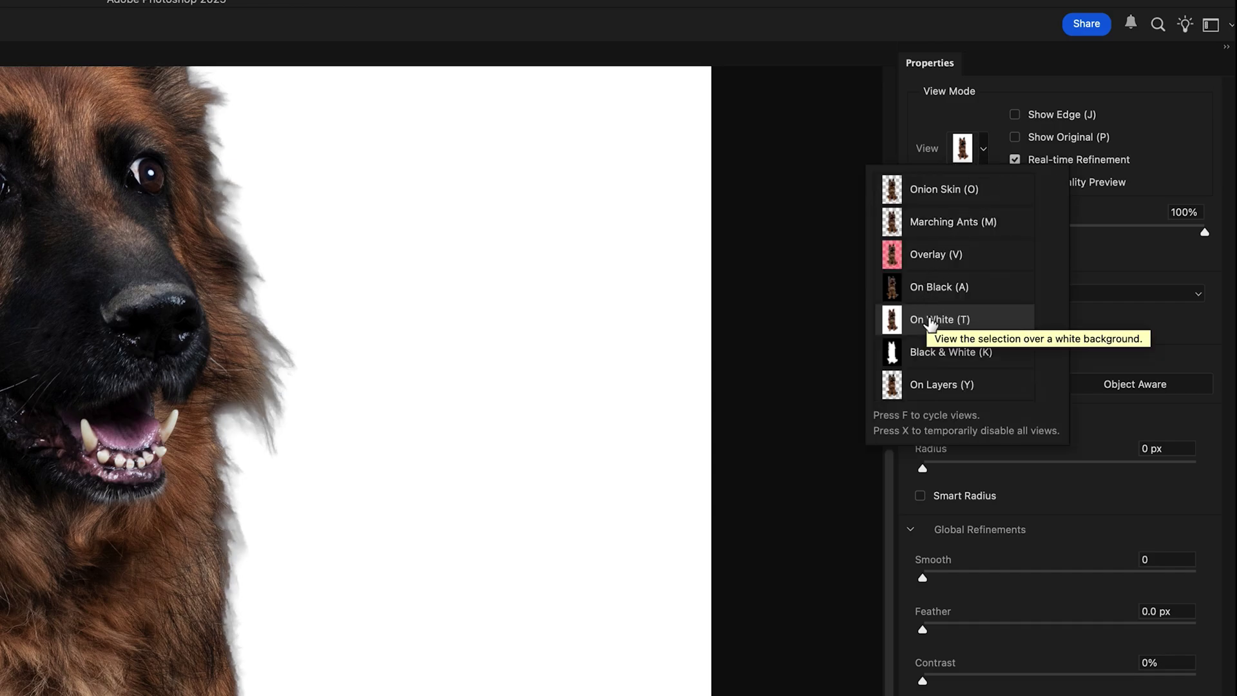
{"action": "left_click", "coordinate": [1118, 233]}
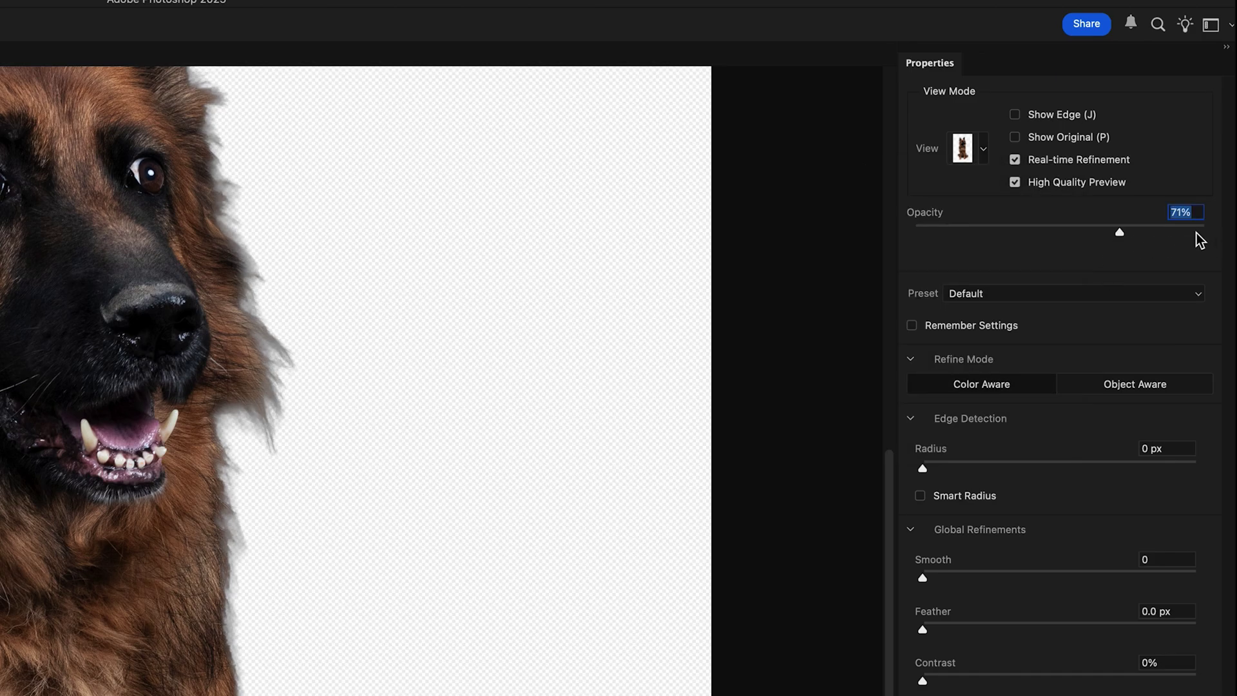
{"action": "left_click_drag", "start_coordinate": [1124, 235], "coordinate": [1225, 234]}
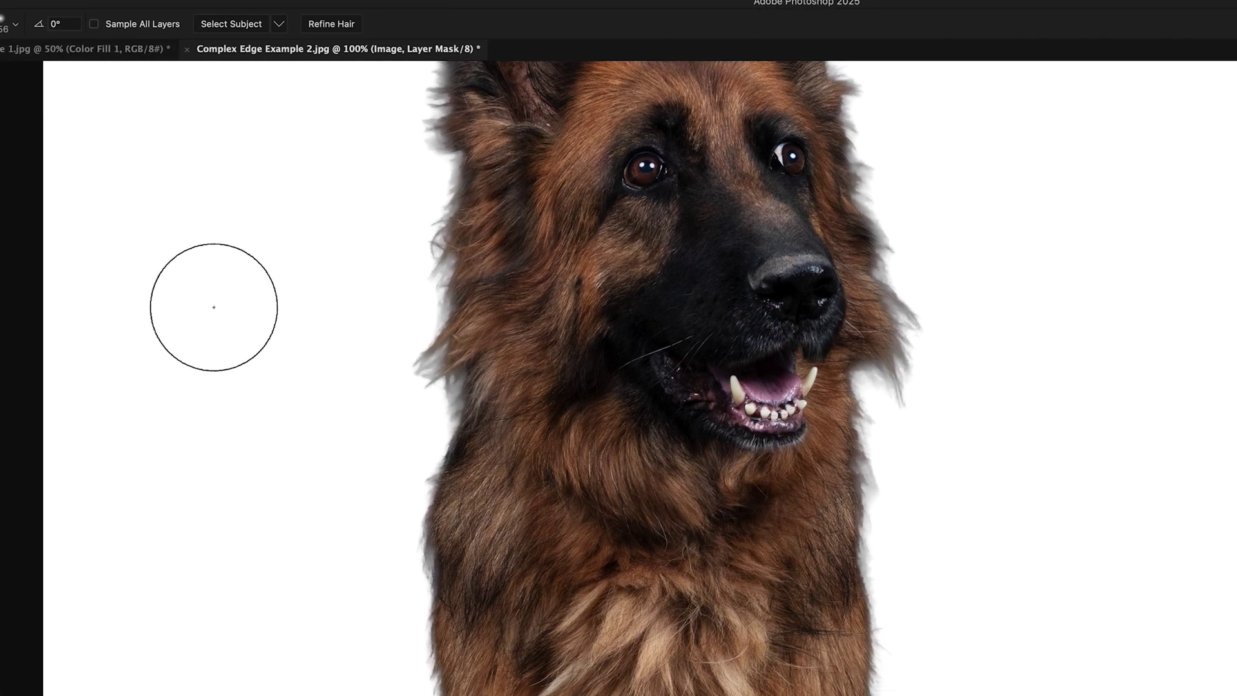
{"action": "key", "text": "bracketleft"}
{"action": "key", "text": "bracketleft"}
{"action": "key", "text": "bracketleft"}
{"action": "key", "text": "bracketleft"}
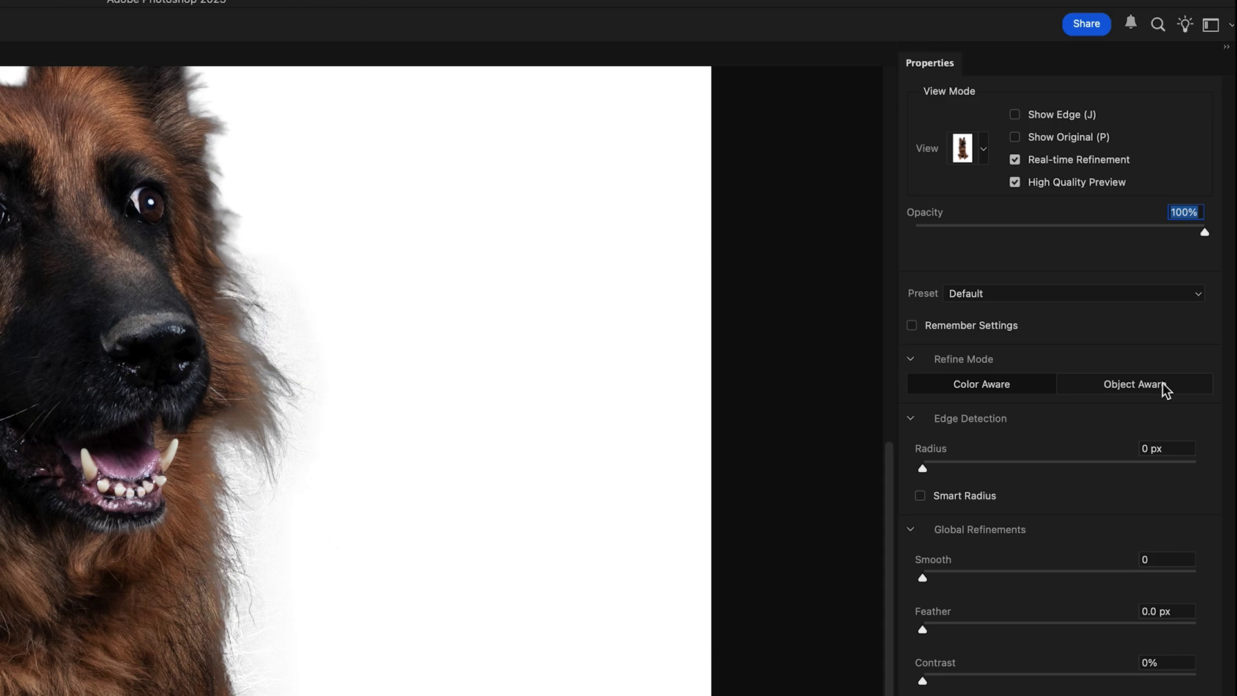
- Switch edge refinement to Object Aware, then back to Color Aware, and select the fox's Image layer
{"action": "left_click", "coordinate": [1138, 388]}
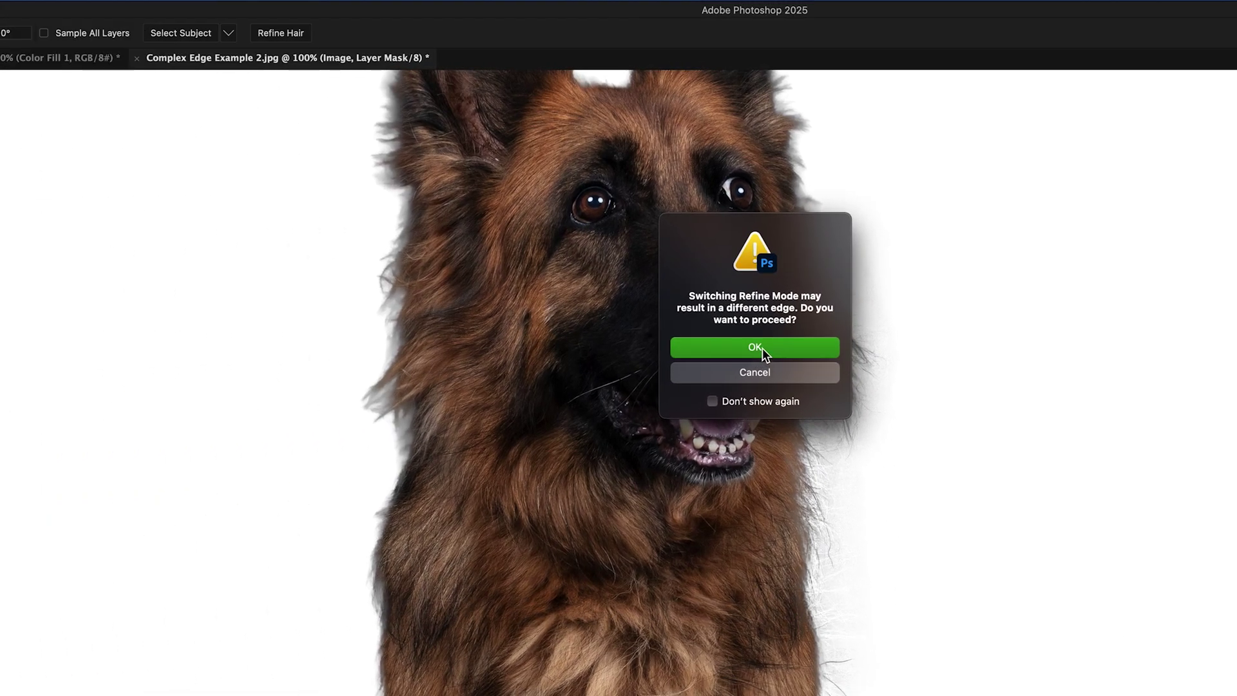
{"action": "left_click", "coordinate": [763, 348]}
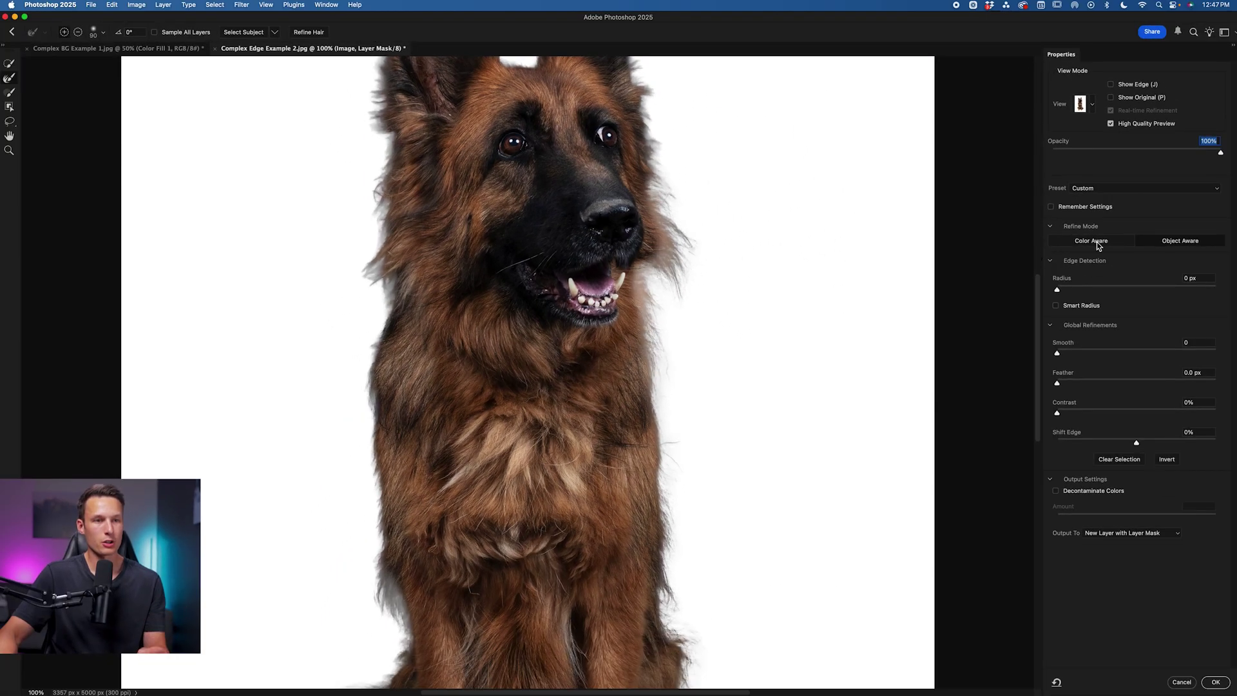
{"action": "left_click", "coordinate": [1096, 242]}
{"action": "left_click", "coordinate": [619, 239]}
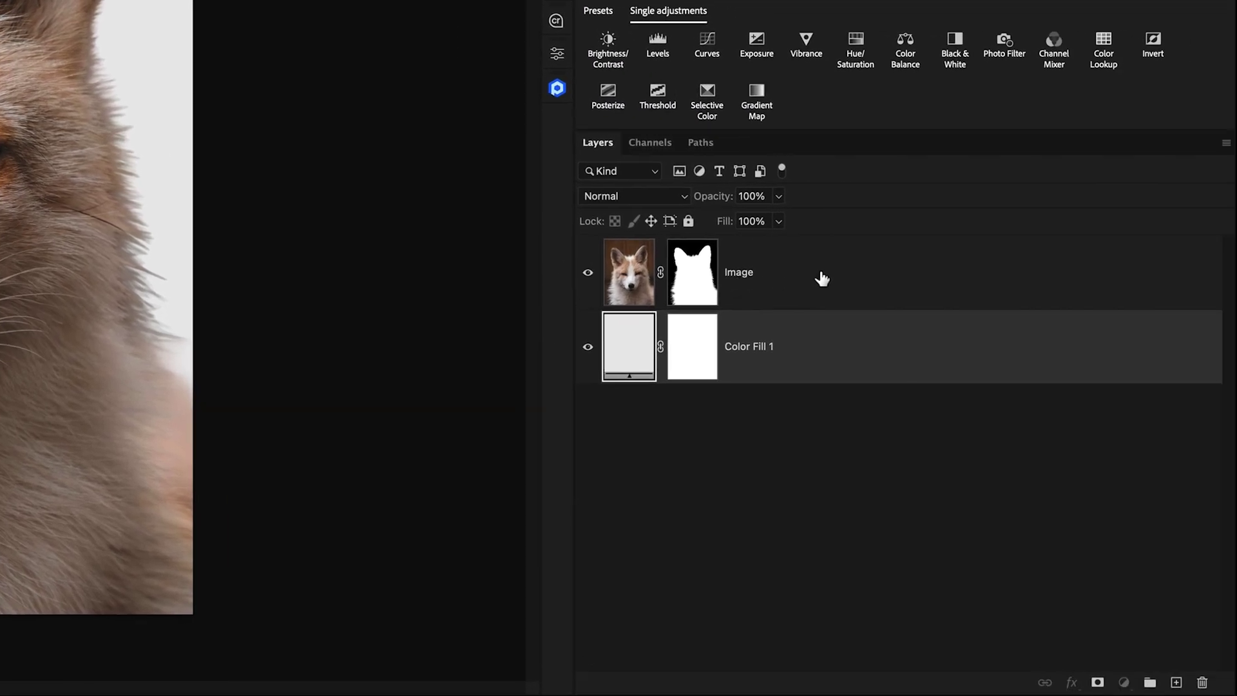
{"action": "left_click", "coordinate": [822, 279]}
- Add a new layer clipped to the fox Image layer, name it Clone, and pick Clone Stamp
{"action": "left_click", "coordinate": [1176, 681]}
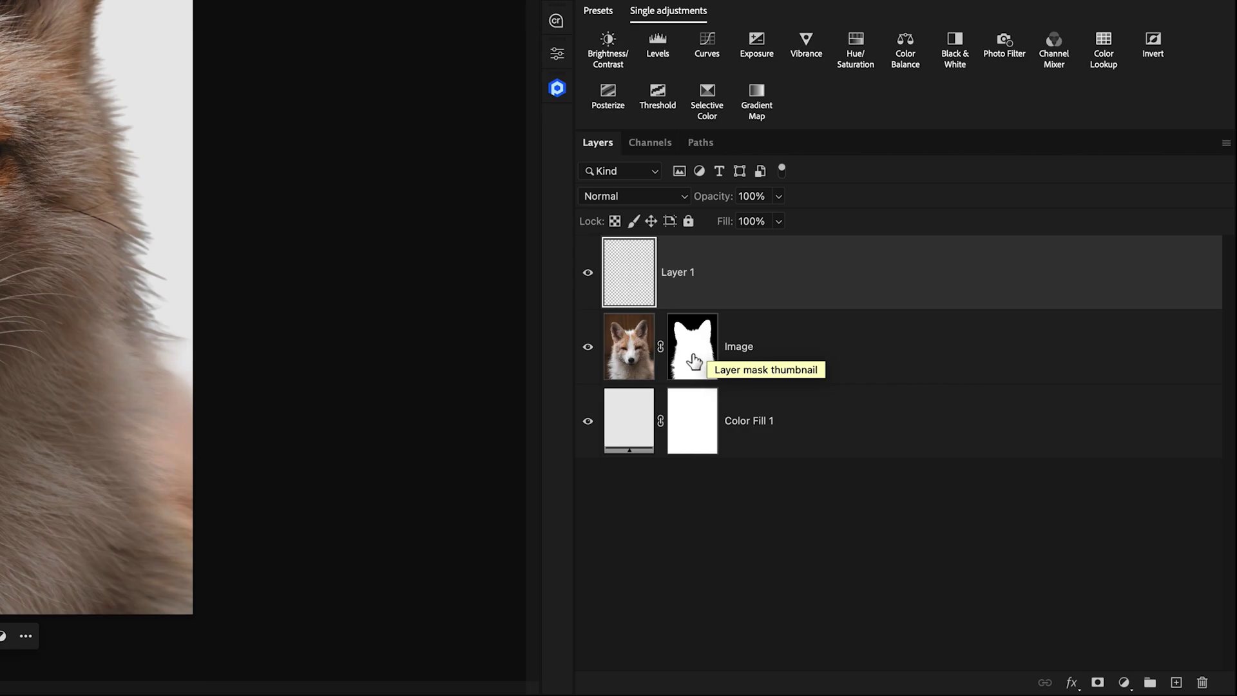
{"action": "right_click", "coordinate": [732, 276]}
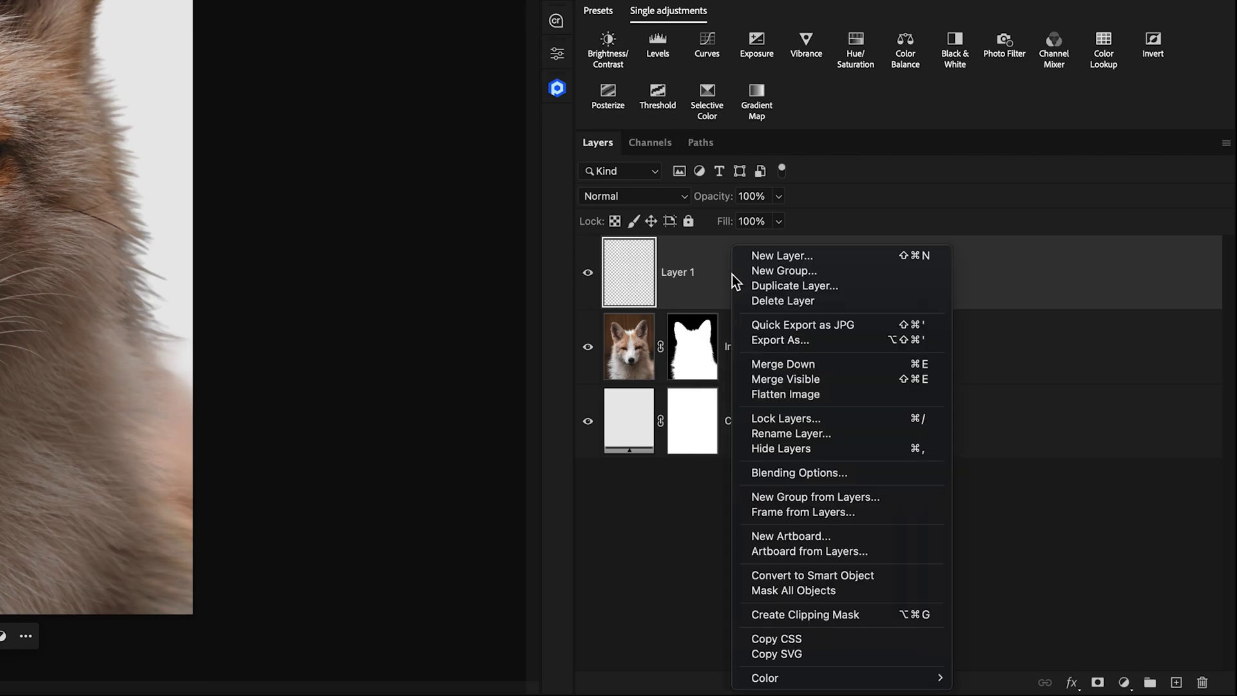
{"action": "left_click", "coordinate": [855, 613]}
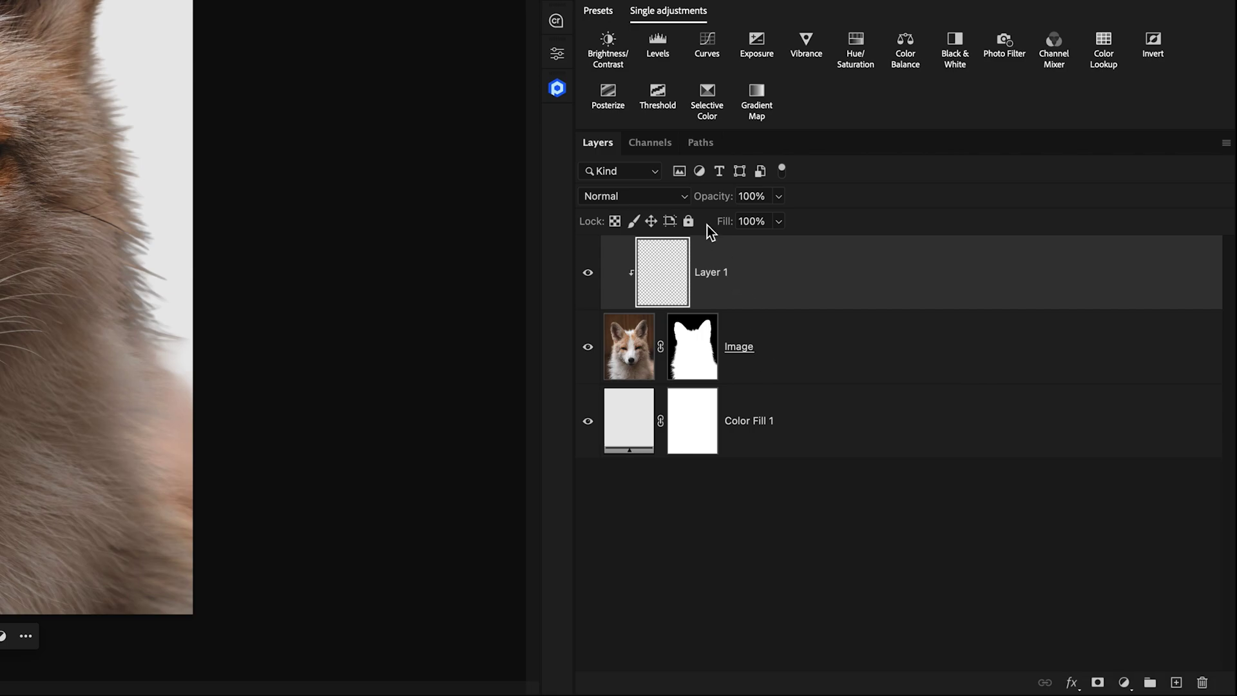
{"action": "double_click", "coordinate": [712, 272]}
{"action": "type", "text": "Grime"}
{"action": "key", "text": "Return"}
{"action": "key", "text": "s"}
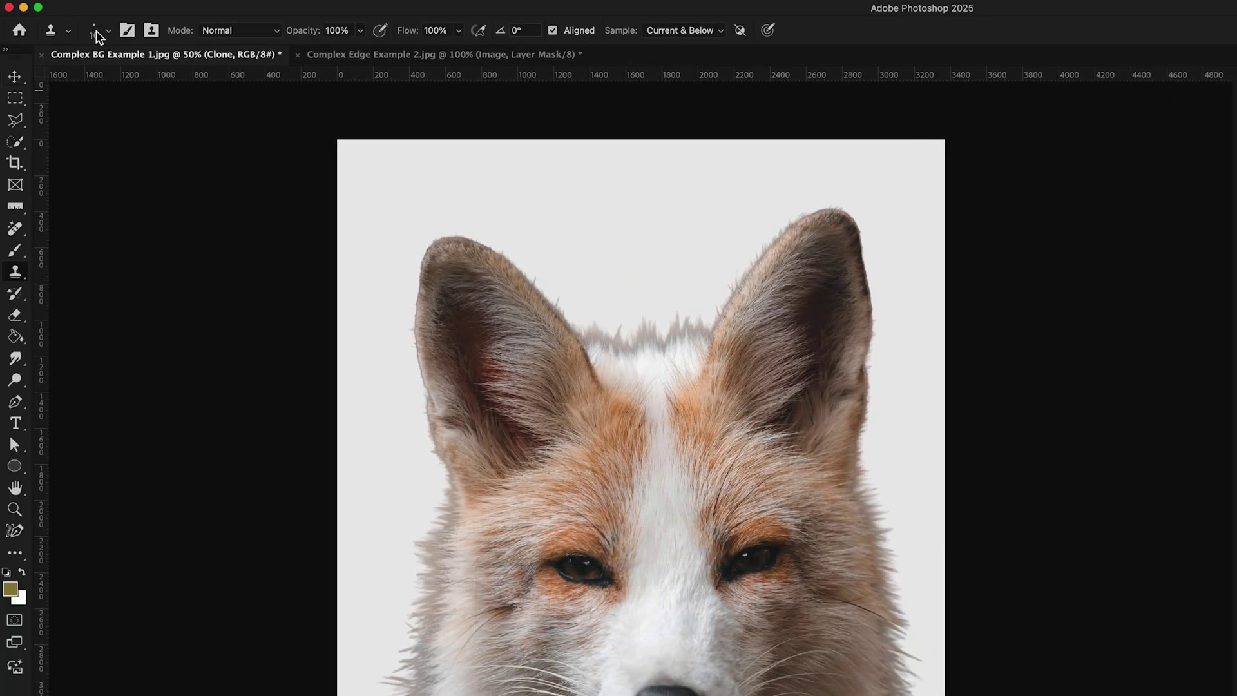
- Use a 10 px Soft Round brush, Alt-sample fur, and clone over the lower-left fringe
{"action": "left_click", "coordinate": [97, 32]}
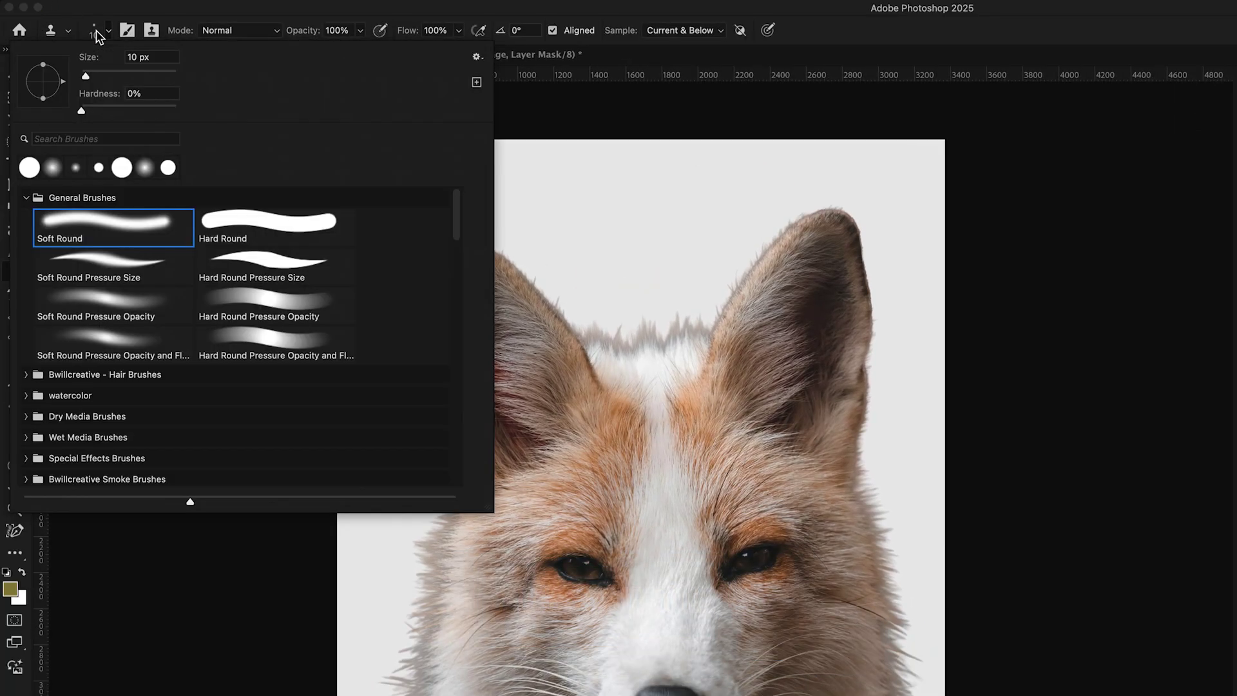
{"action": "left_click", "coordinate": [85, 225]}
{"action": "key", "text": "Return"}
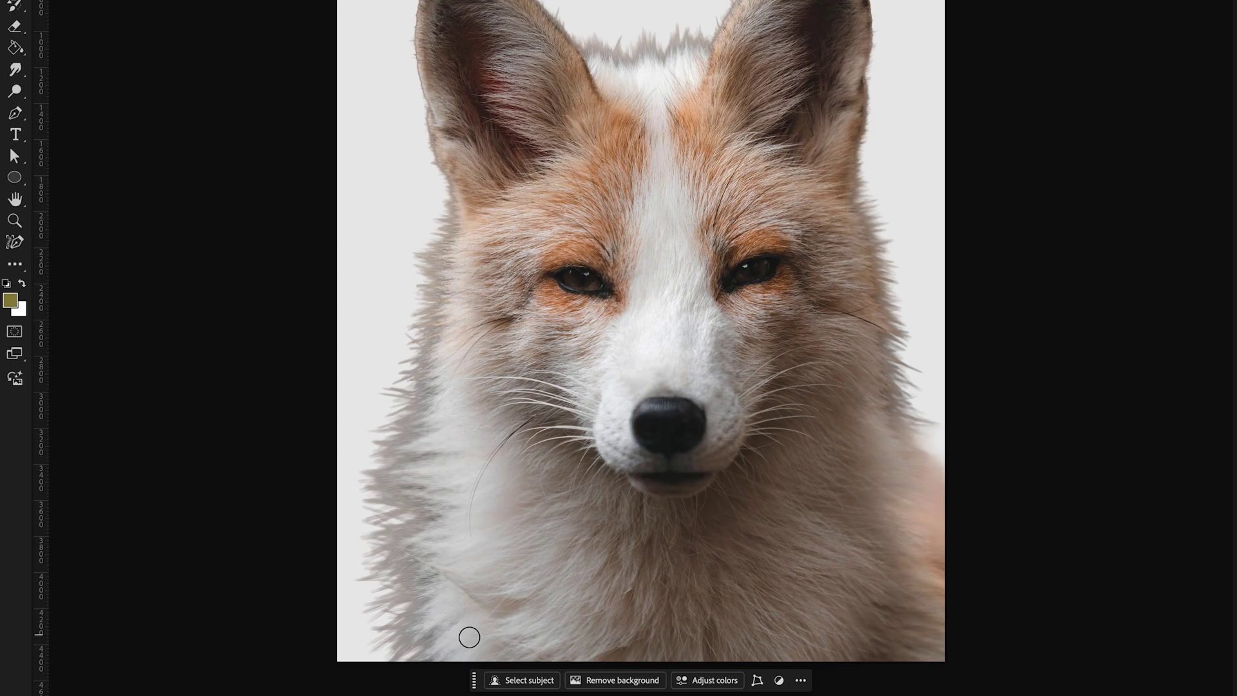
{"action": "key", "text": "alt"}
{"action": "mouse_move", "coordinate": [440, 647]}
{"action": "left_mouse_down"}
{"action": "mouse_move", "coordinate": [413, 655]}
{"action": "mouse_move", "coordinate": [445, 642]}
{"action": "mouse_move", "coordinate": [426, 645]}
{"action": "mouse_move", "coordinate": [436, 631]}
{"action": "mouse_move", "coordinate": [410, 641]}
{"action": "mouse_move", "coordinate": [436, 612]}
{"action": "mouse_move", "coordinate": [421, 614]}
{"action": "mouse_move", "coordinate": [424, 599]}
{"action": "mouse_move", "coordinate": [406, 605]}
{"action": "mouse_move", "coordinate": [420, 592]}
{"action": "mouse_move", "coordinate": [404, 593]}
{"action": "mouse_move", "coordinate": [436, 568]}
{"action": "mouse_move", "coordinate": [405, 574]}
{"action": "mouse_move", "coordinate": [431, 542]}
{"action": "mouse_move", "coordinate": [399, 552]}
{"action": "mouse_move", "coordinate": [437, 530]}
{"action": "mouse_move", "coordinate": [430, 512]}
{"action": "mouse_move", "coordinate": [404, 509]}
{"action": "mouse_move", "coordinate": [421, 501]}
{"action": "mouse_move", "coordinate": [389, 500]}
{"action": "mouse_move", "coordinate": [387, 487]}
{"action": "mouse_move", "coordinate": [450, 451]}
{"action": "mouse_move", "coordinate": [385, 454]}
{"action": "mouse_move", "coordinate": [433, 429]}
{"action": "mouse_move", "coordinate": [397, 415]}
{"action": "mouse_move", "coordinate": [437, 388]}
{"action": "mouse_move", "coordinate": [402, 395]}
{"action": "mouse_move", "coordinate": [433, 363]}
{"action": "mouse_move", "coordinate": [420, 365]}
{"action": "mouse_move", "coordinate": [439, 328]}
{"action": "mouse_move", "coordinate": [420, 344]}
{"action": "mouse_move", "coordinate": [443, 196]}
{"action": "left_mouse_up"}
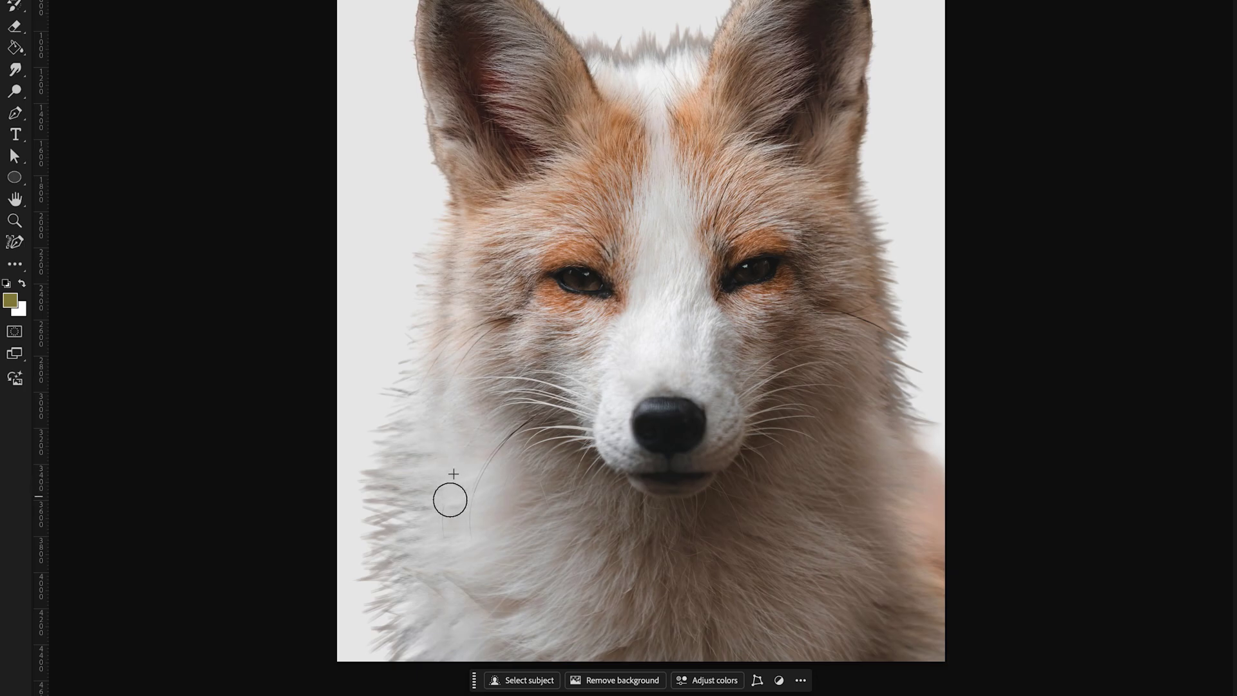
- Repeatedly sample clean chest fur and clone it over the lower-left edge and tufts between the ears
{"action": "left_click", "coordinate": [458, 477], "text": "alt"}
{"action": "mouse_move", "coordinate": [453, 530]}
{"action": "left_mouse_down"}
{"action": "mouse_move", "coordinate": [390, 508]}
{"action": "mouse_move", "coordinate": [405, 494]}
{"action": "mouse_move", "coordinate": [361, 484]}
{"action": "mouse_move", "coordinate": [427, 497]}
{"action": "mouse_move", "coordinate": [404, 495]}
{"action": "mouse_move", "coordinate": [417, 465]}
{"action": "mouse_move", "coordinate": [369, 460]}
{"action": "left_mouse_up"}
{"action": "left_click", "coordinate": [453, 489], "text": "alt"}
{"action": "left_click", "coordinate": [466, 476], "text": "alt"}
{"action": "left_click", "coordinate": [462, 475], "text": "alt"}
{"action": "left_click", "coordinate": [451, 508], "text": "alt"}
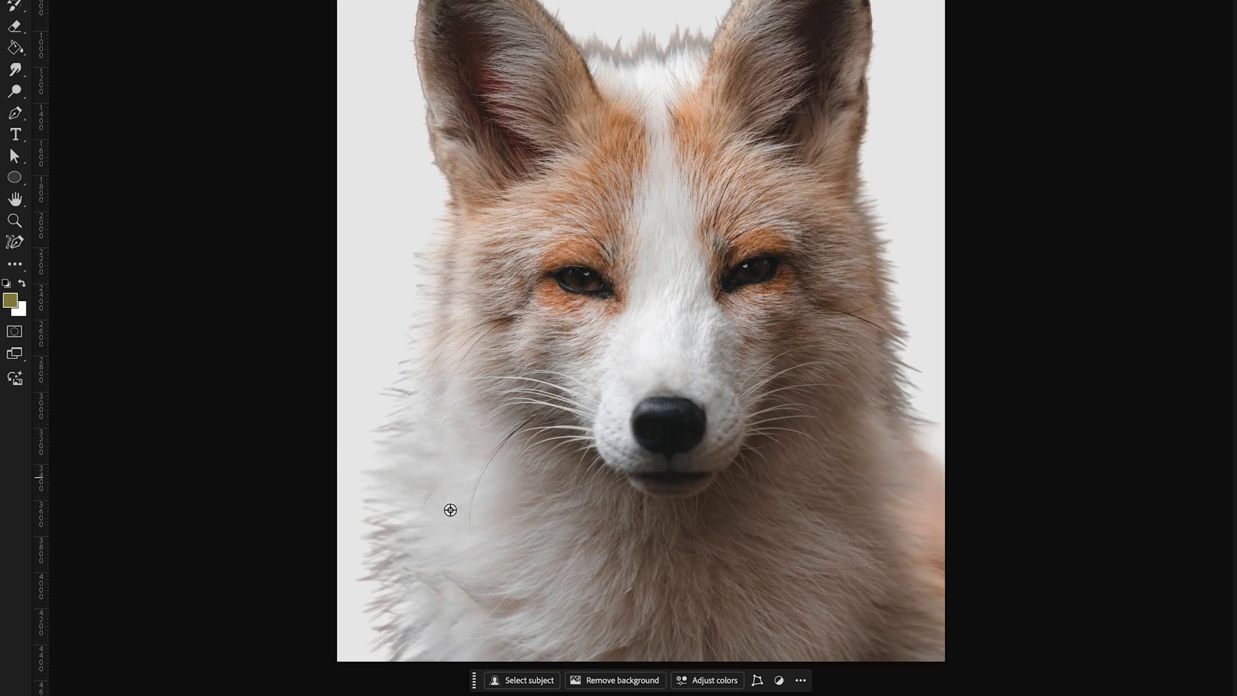
{"action": "mouse_move", "coordinate": [418, 567]}
{"action": "left_mouse_down"}
{"action": "mouse_move", "coordinate": [351, 542]}
{"action": "mouse_move", "coordinate": [399, 622]}
{"action": "left_mouse_up"}
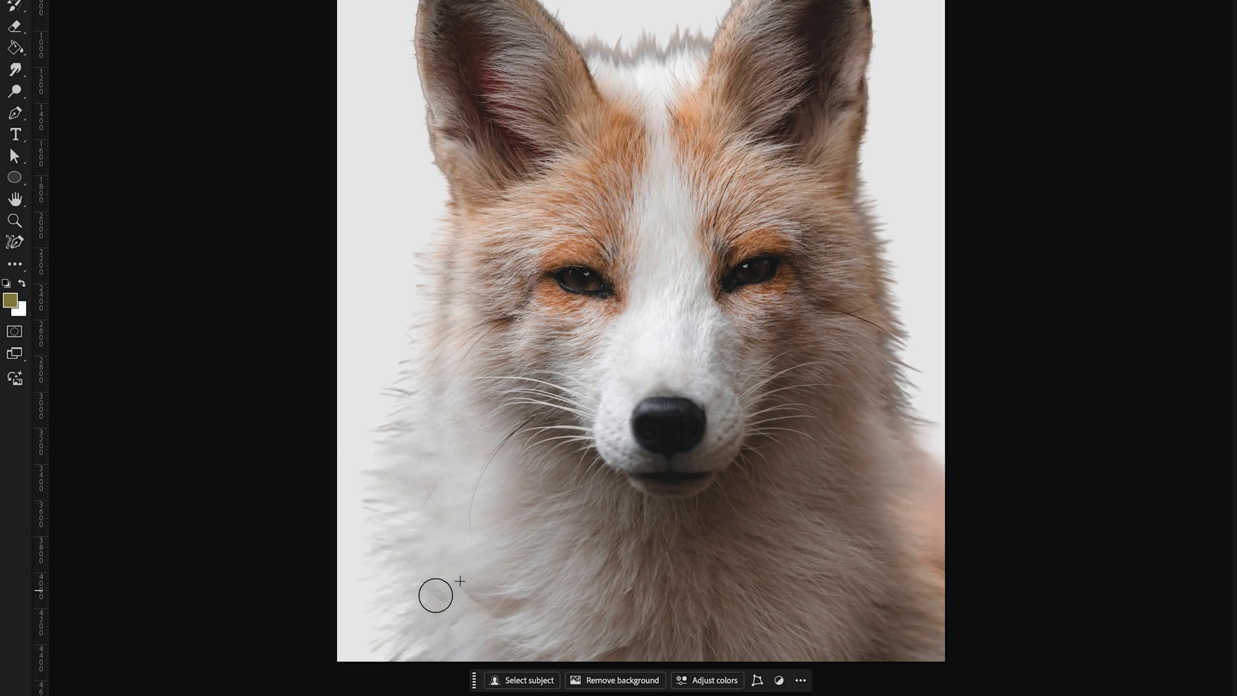
{"action": "left_click", "coordinate": [475, 586], "text": "alt"}
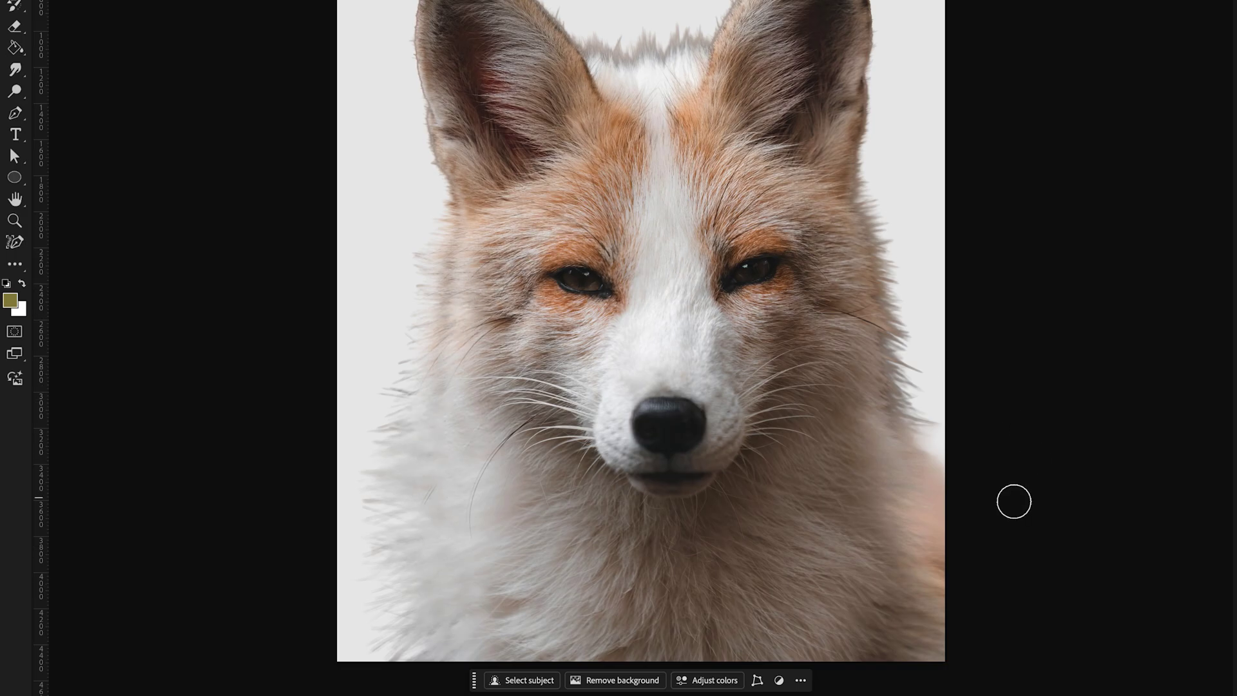
{"action": "left_click_drag", "start_coordinate": [612, 48], "coordinate": [702, 45]}
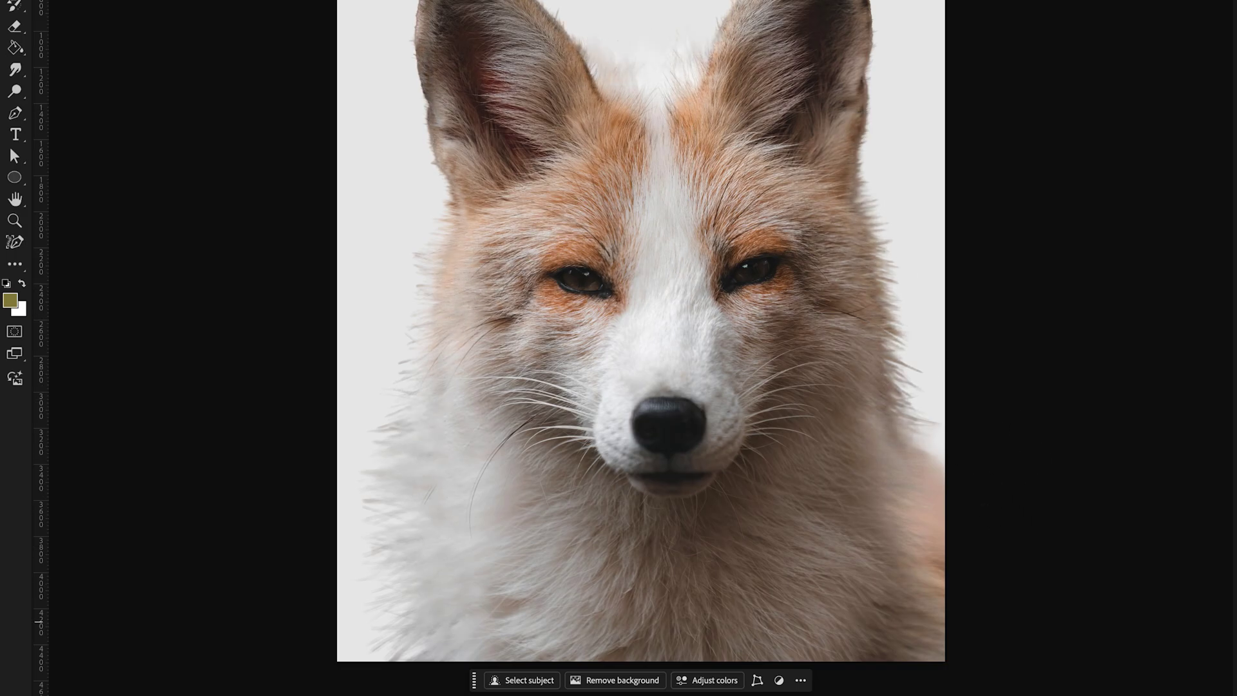